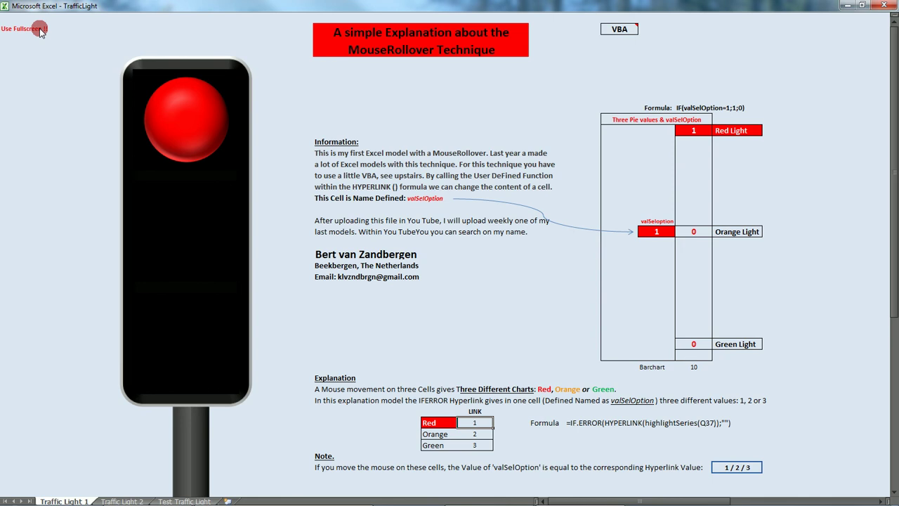
Inspect the Use Fullscreen note, the Red LINK value 1 and the VBA function-code note
{"action": "left_click", "coordinate": [40, 32]}
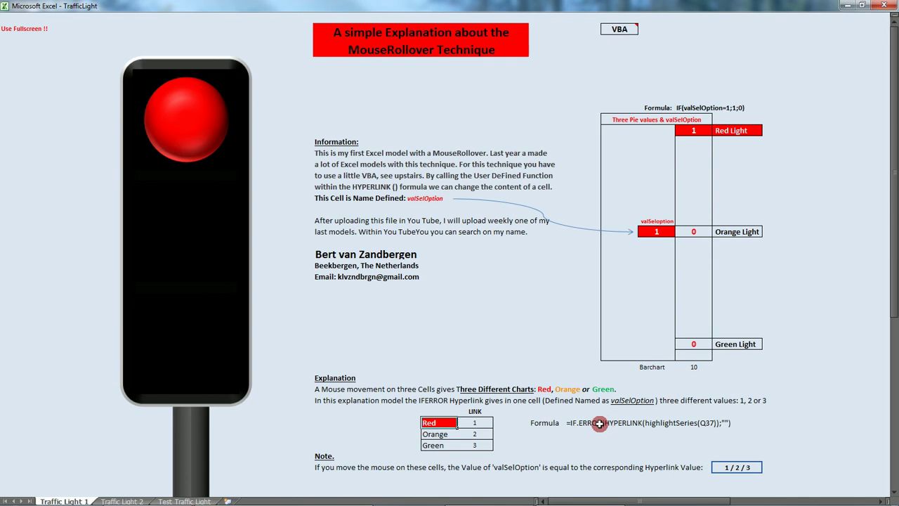
{"action": "left_click", "coordinate": [480, 422]}
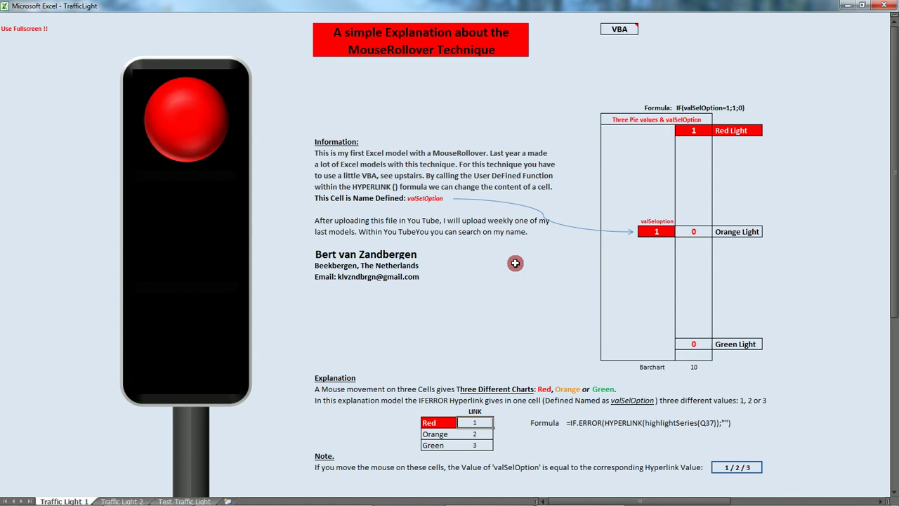
{"action": "left_click", "coordinate": [618, 28]}
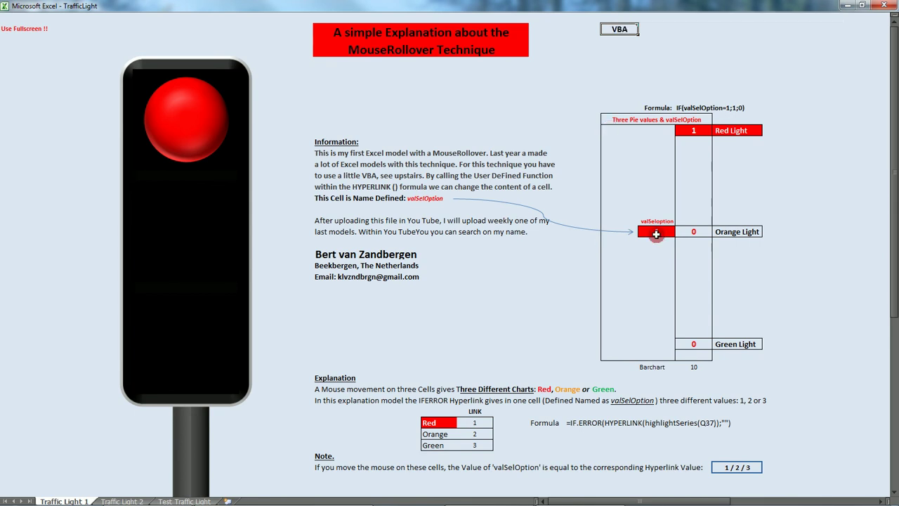
Select valSelOption and trigger the Orange link rollover so valSelOption reads 2
{"action": "left_click", "coordinate": [656, 233]}
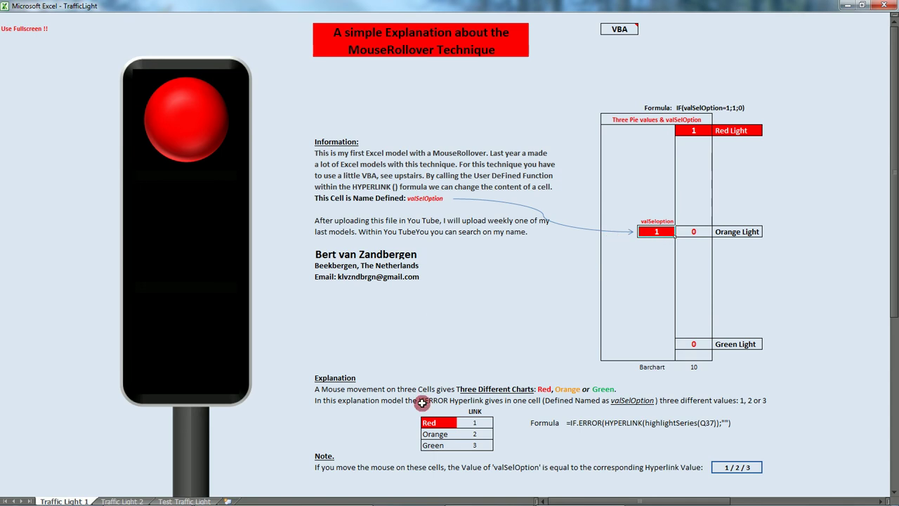
{"action": "mouse_move", "coordinate": [432, 436]}
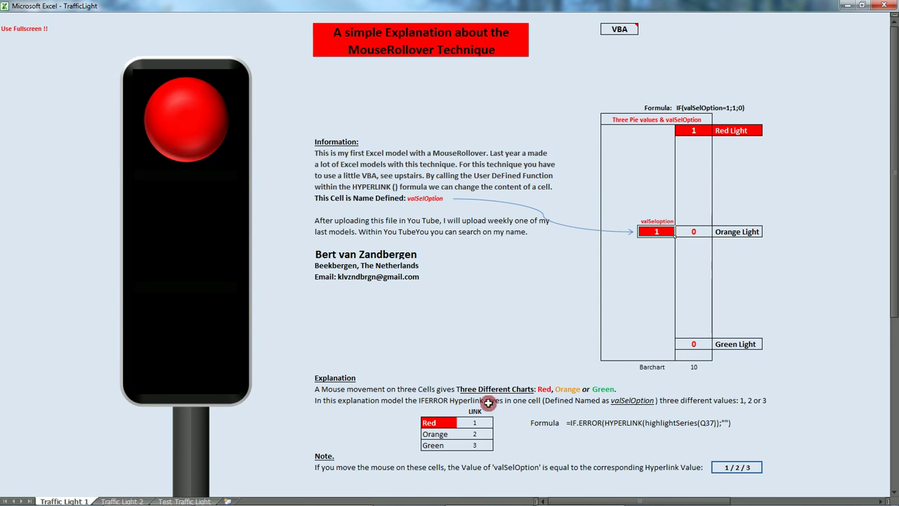
{"action": "mouse_move", "coordinate": [453, 415]}
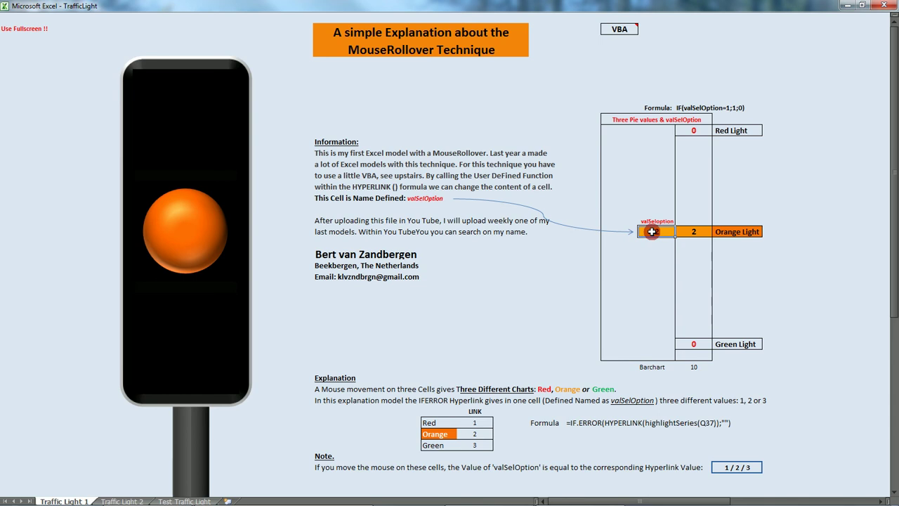
Select the orange light chart, then the green light chart in the traffic-light housing
{"action": "left_click", "coordinate": [243, 230]}
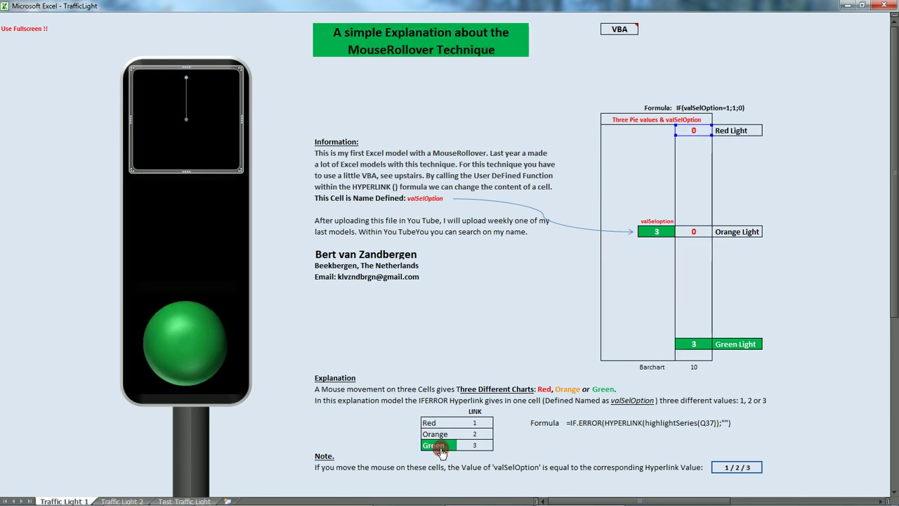
{"action": "left_click", "coordinate": [179, 341]}
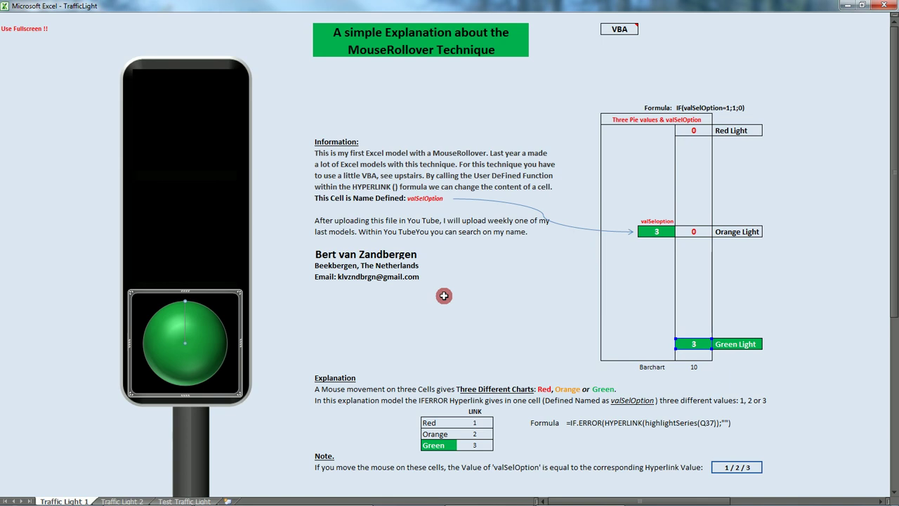
{"action": "left_click_drag", "start_coordinate": [680, 343], "coordinate": [695, 348]}
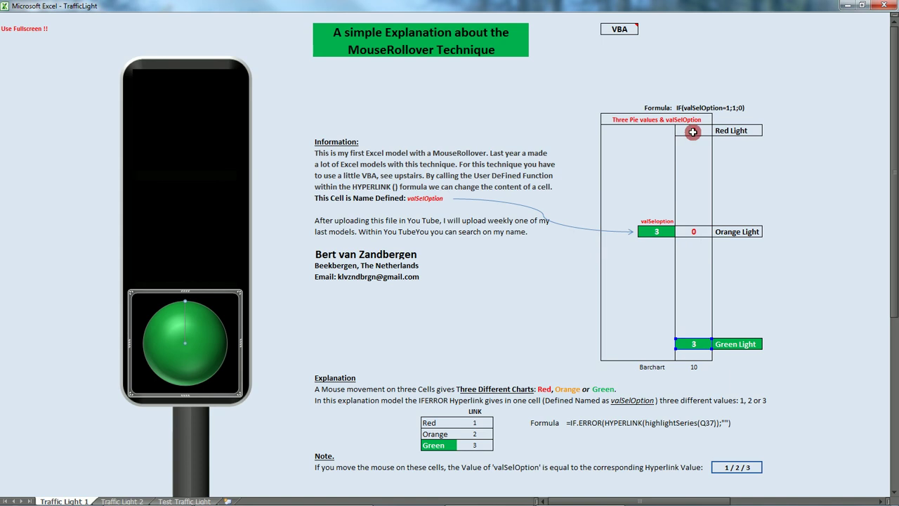
{"action": "left_click", "coordinate": [692, 132]}
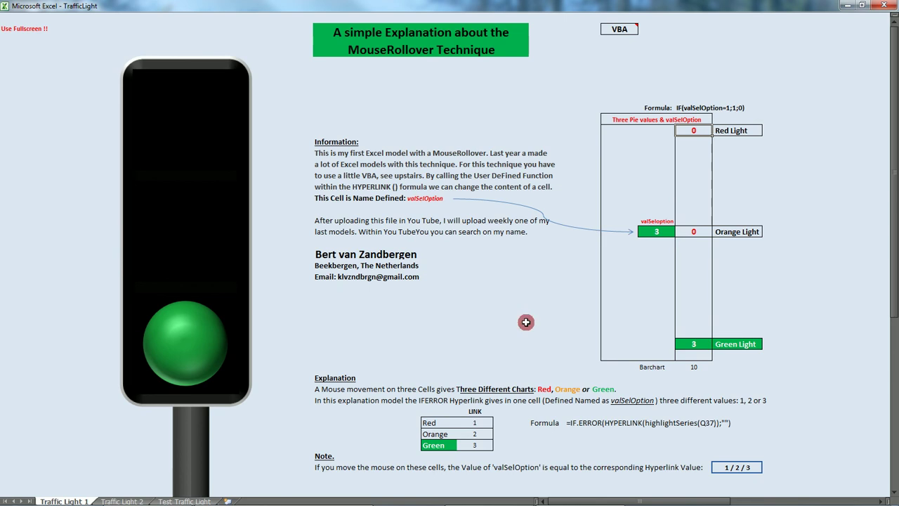
Trigger the Red link rollover so valSelOption returns to 1 and Red Light reads 1
{"action": "mouse_move", "coordinate": [428, 423]}
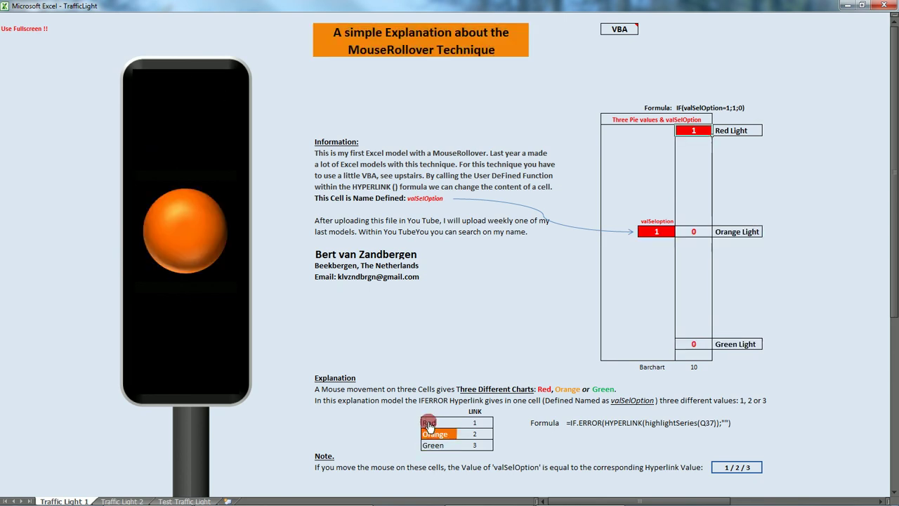